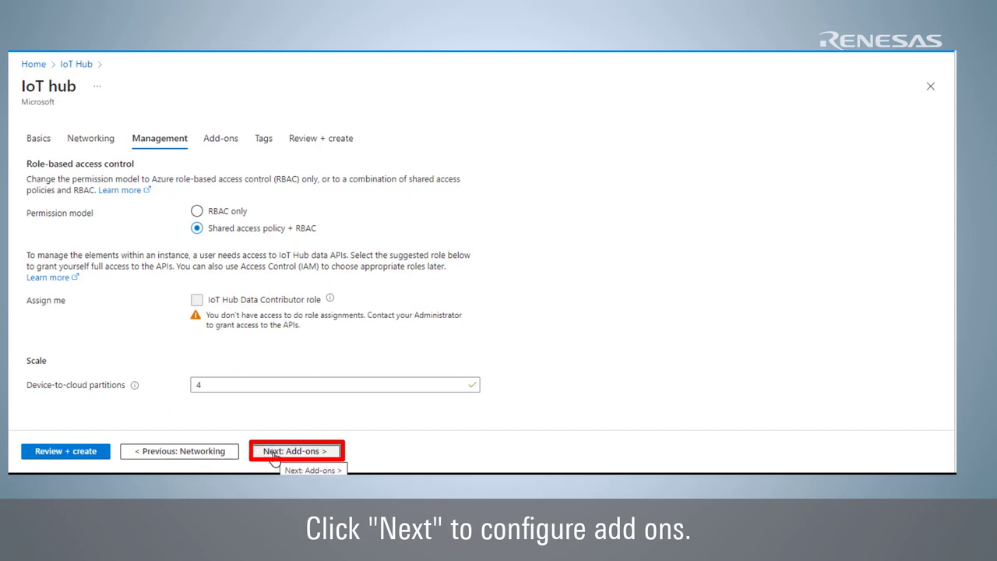
Skip past the add-ons and tags pages, review the summary, and create renesas-sample-iothub in East US.
click(274, 452)
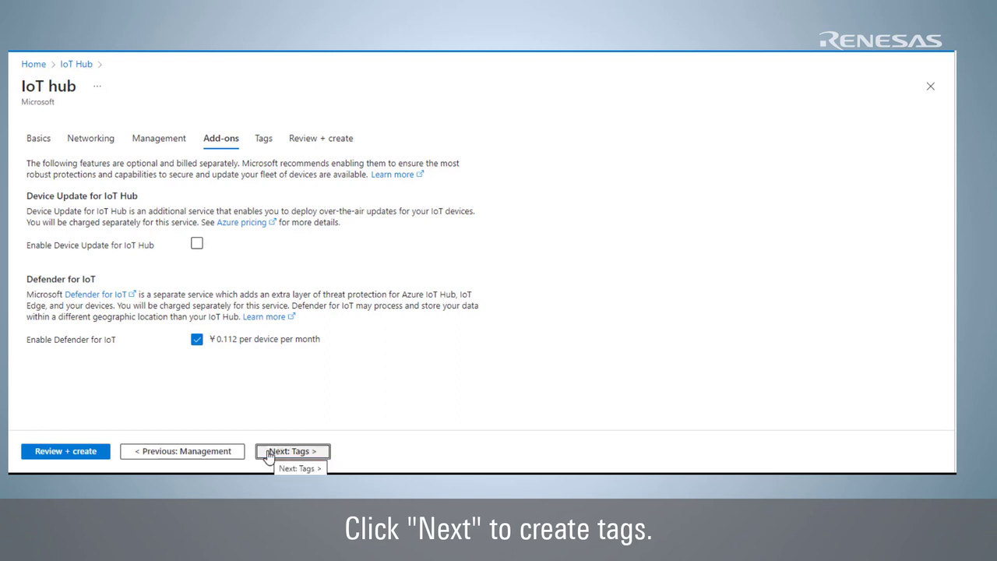
click(273, 452)
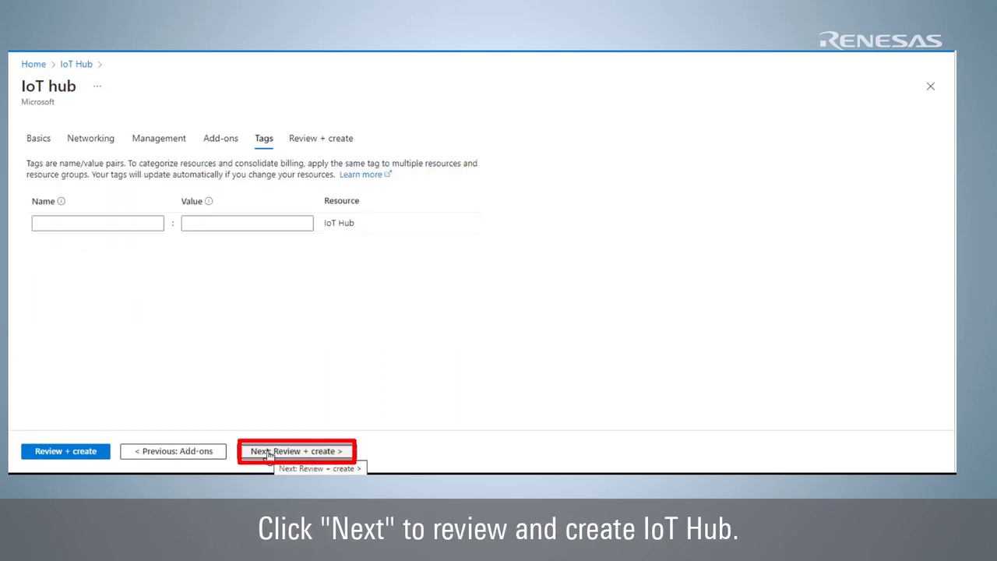
click(269, 452)
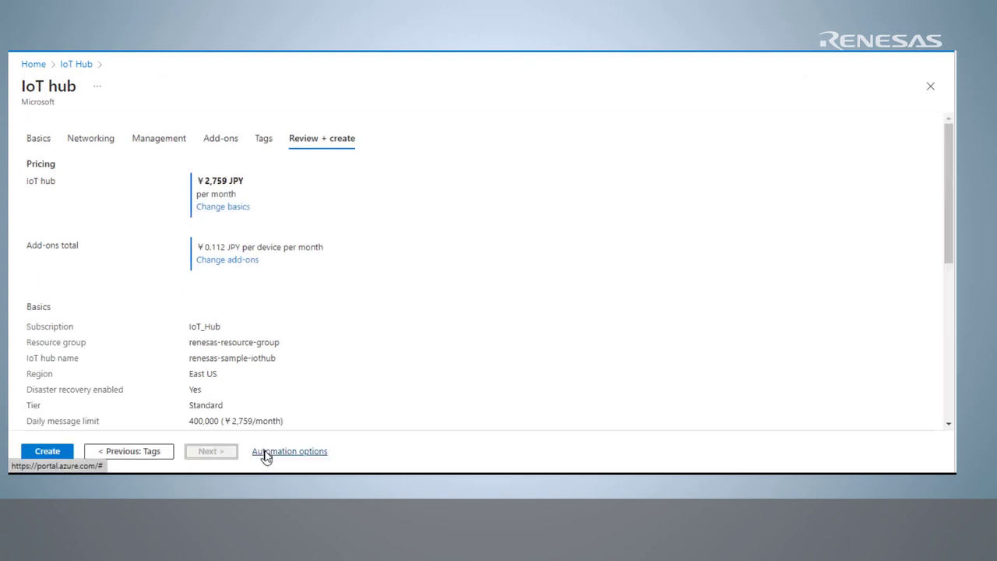
scroll(512, 263, down, 3)
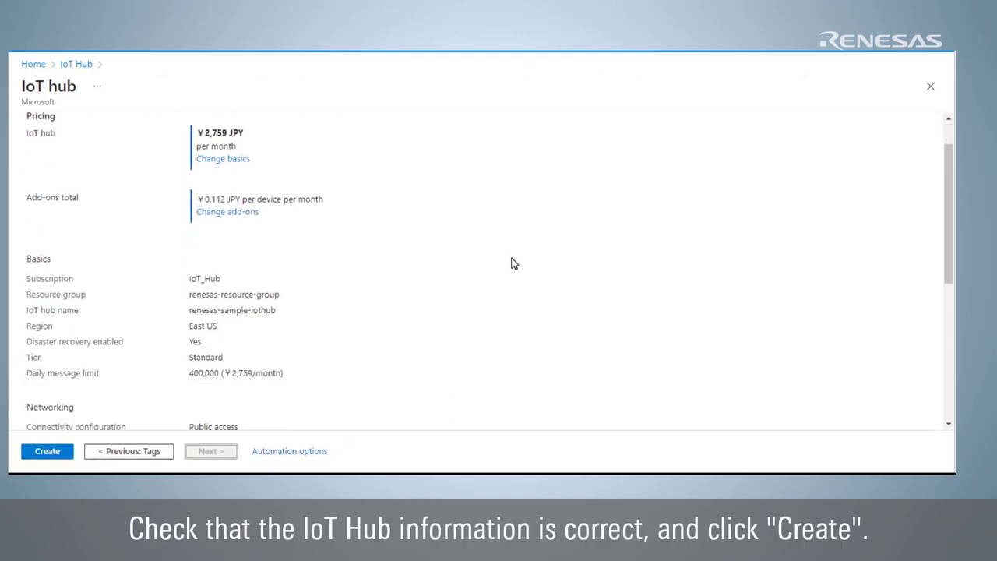
scroll(512, 263, down, 3)
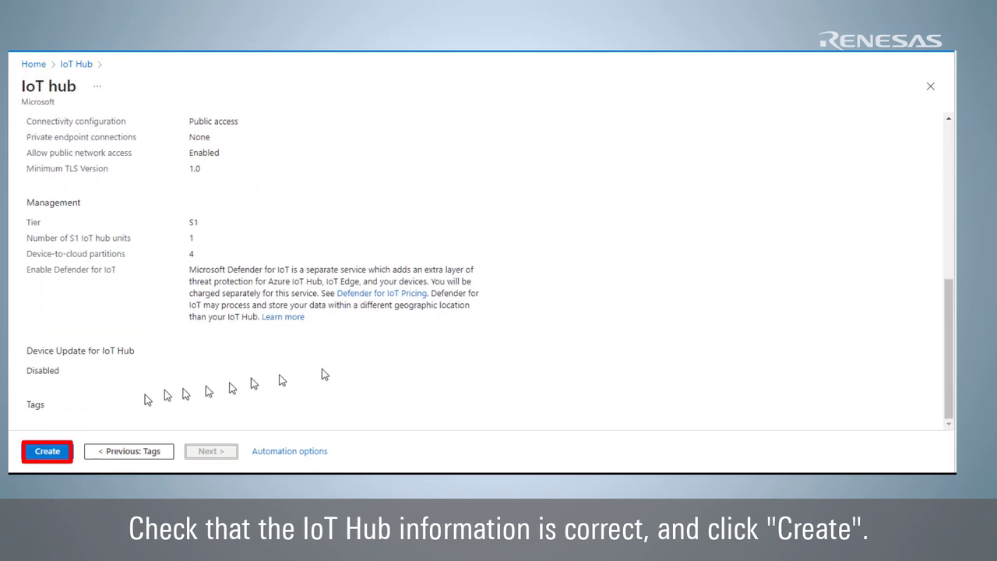
click(59, 452)
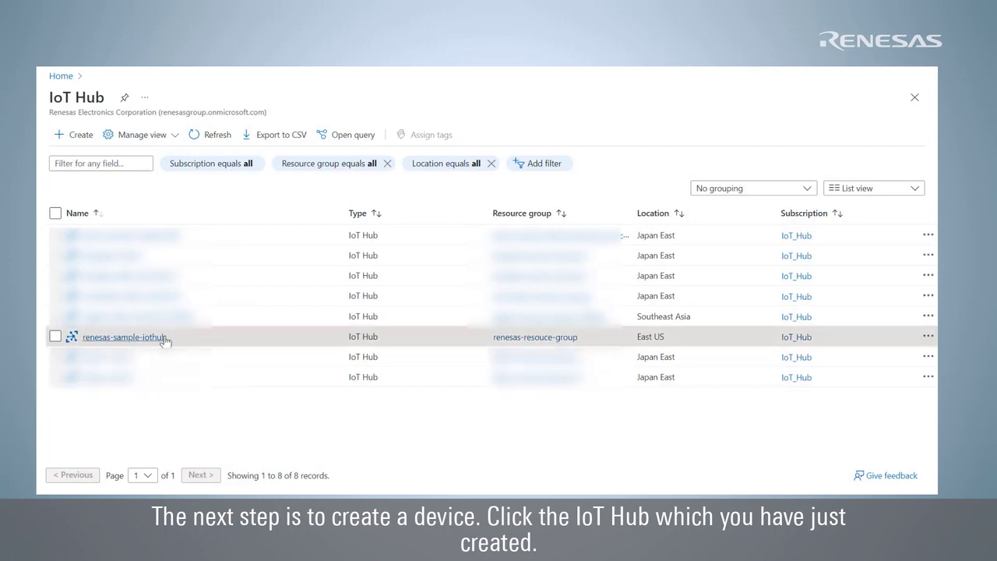
Open renesas-sample-iothub, copy its hostname, and show its empty Devices list.
click(124, 338)
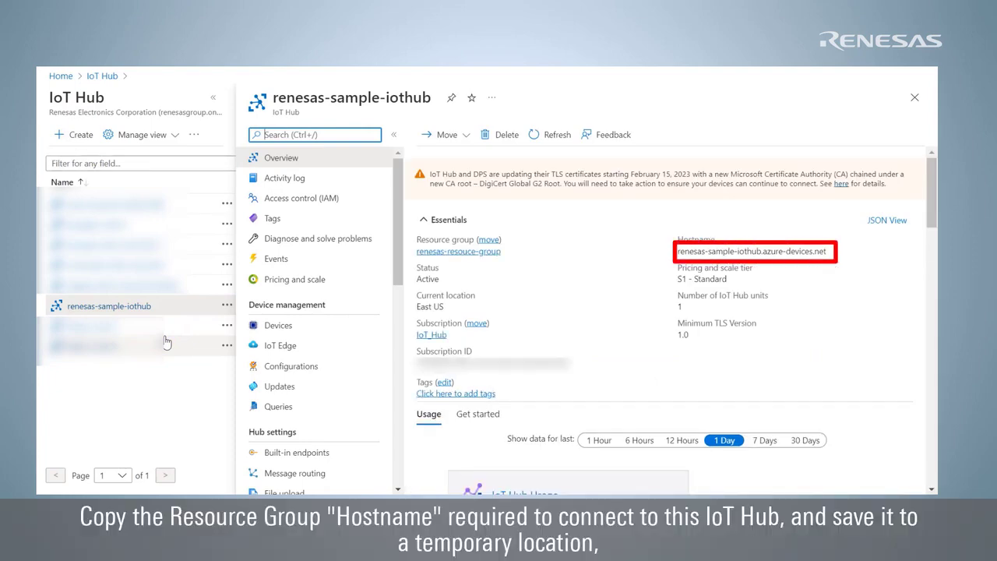
click(833, 251)
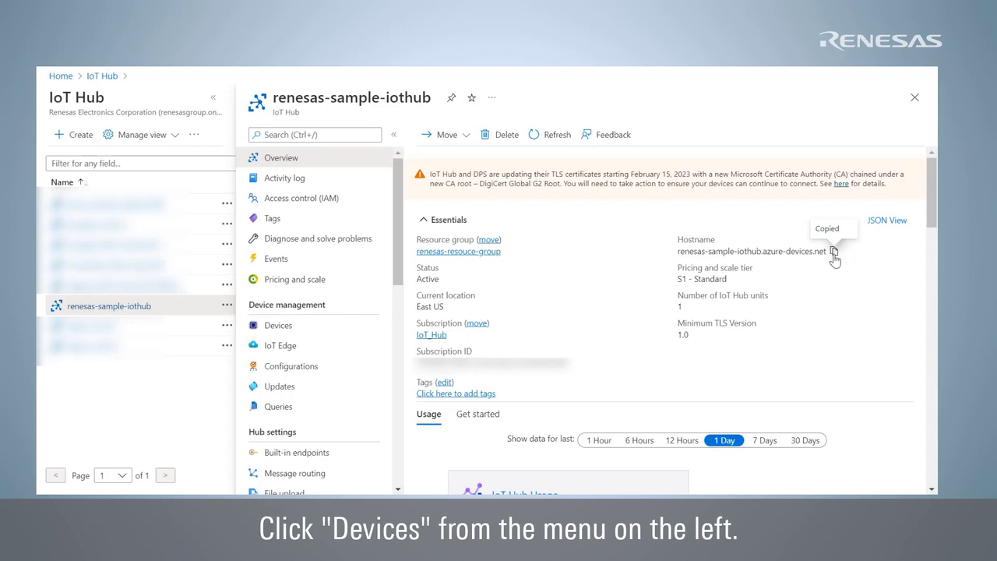
click(356, 327)
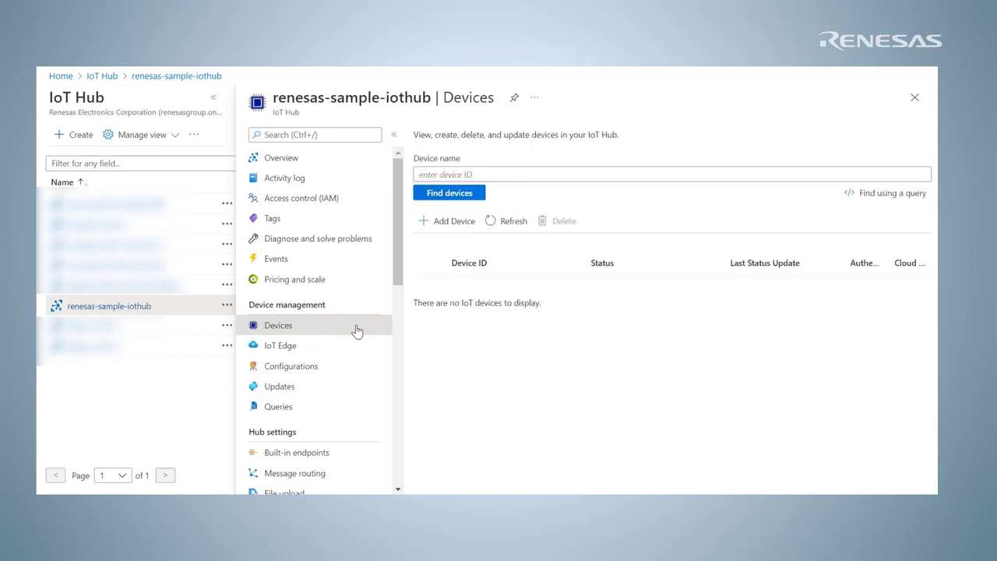
Add device ck_rx65n with symmetric key authentication and auto-generated keys, and save it.
click(472, 231)
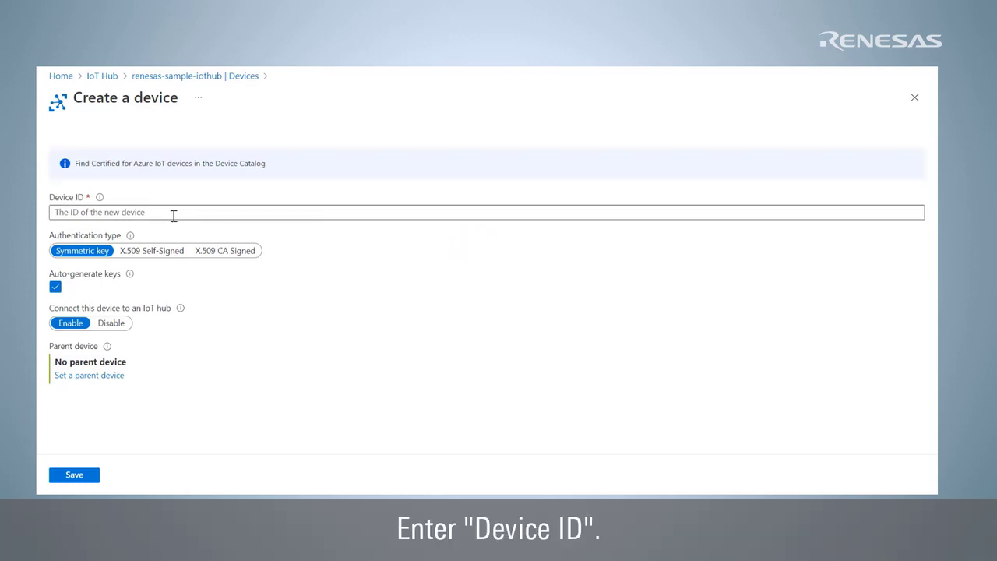
click(112, 210)
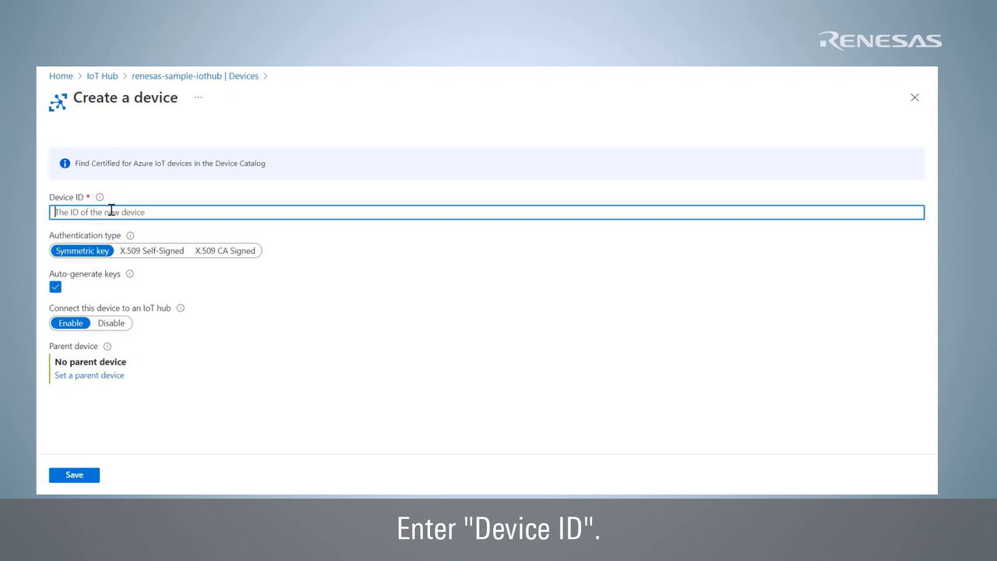
key(ctrl+v)
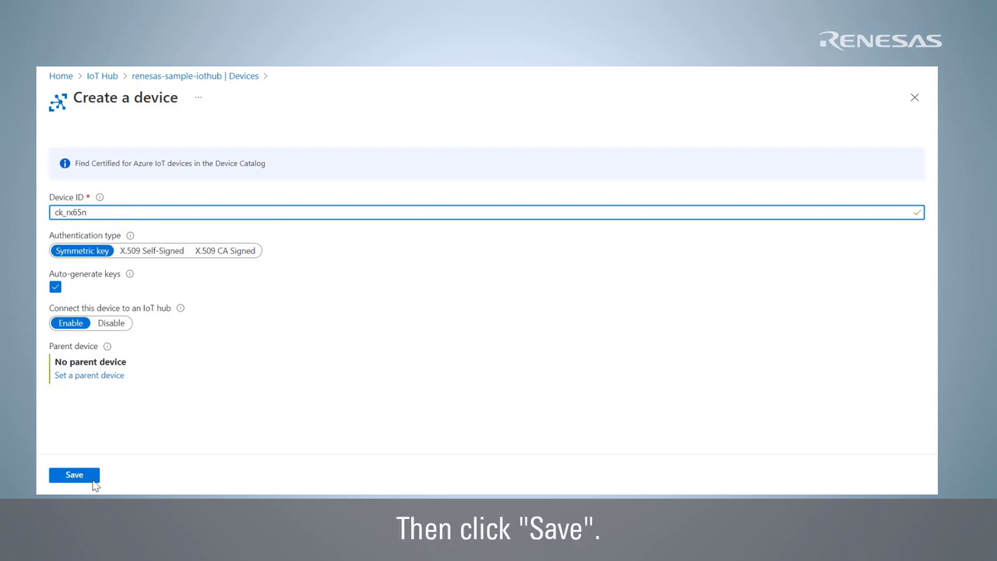
click(92, 483)
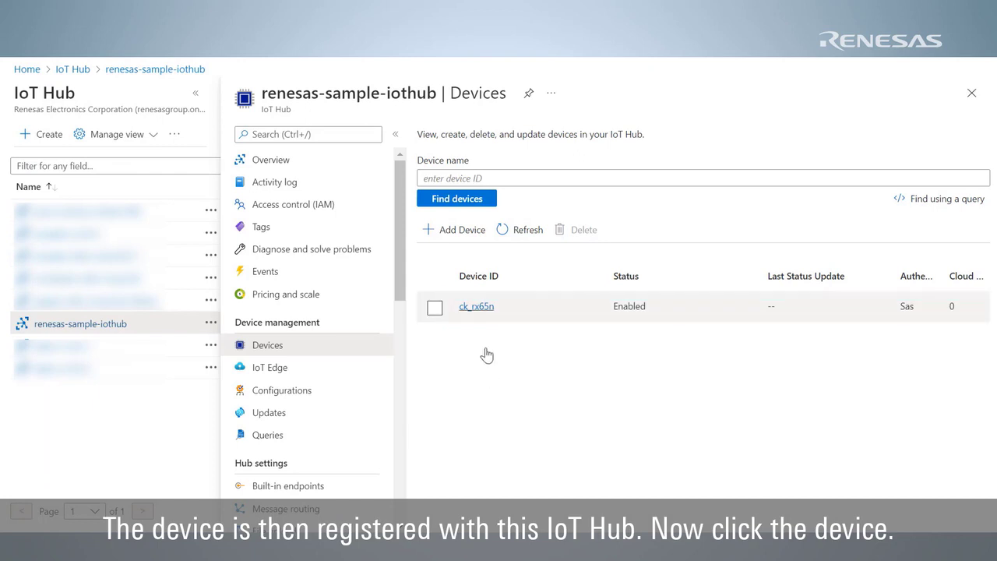
Open the ck_rx65n device and copy its Device ID and Primary Key.
click(481, 310)
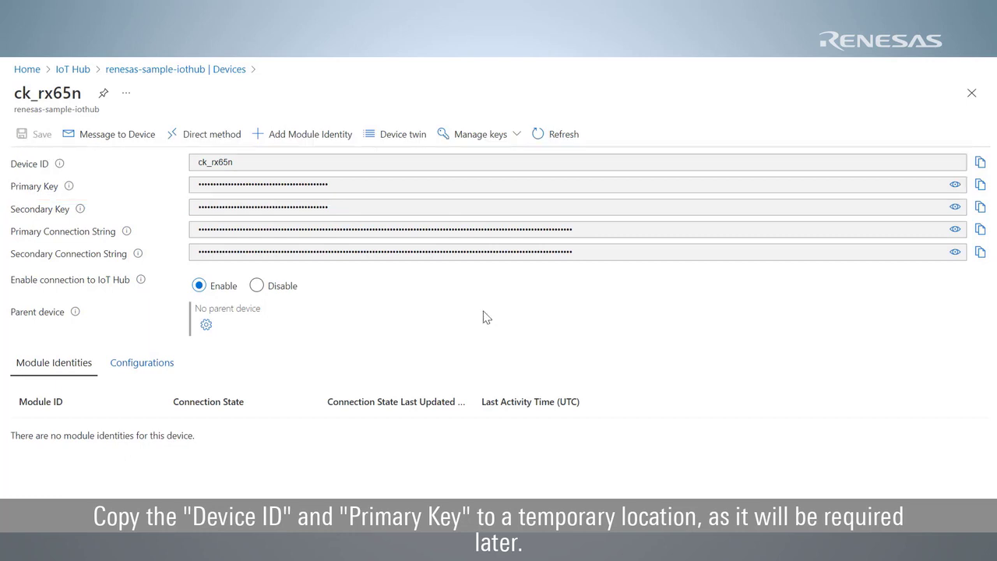
click(983, 166)
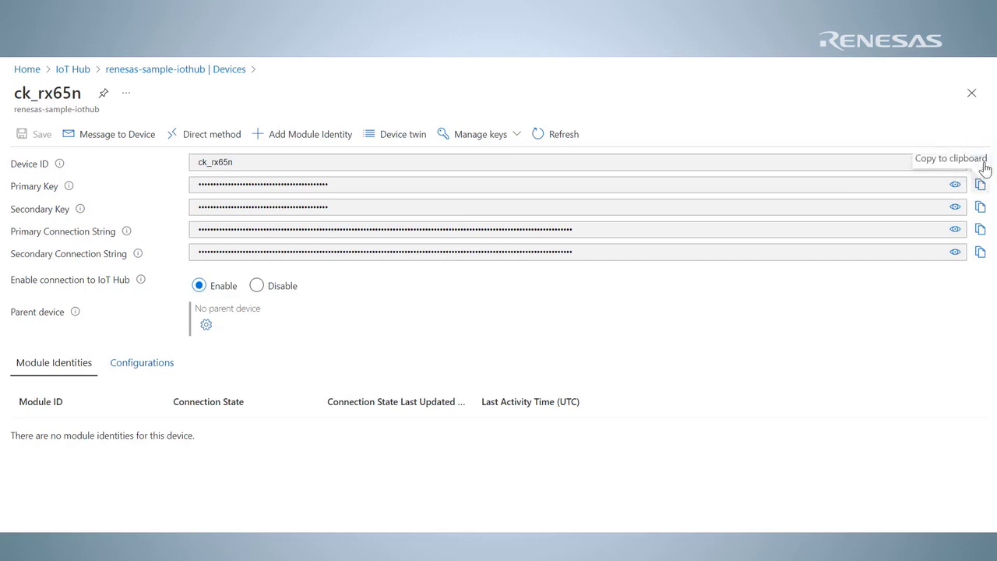
click(982, 189)
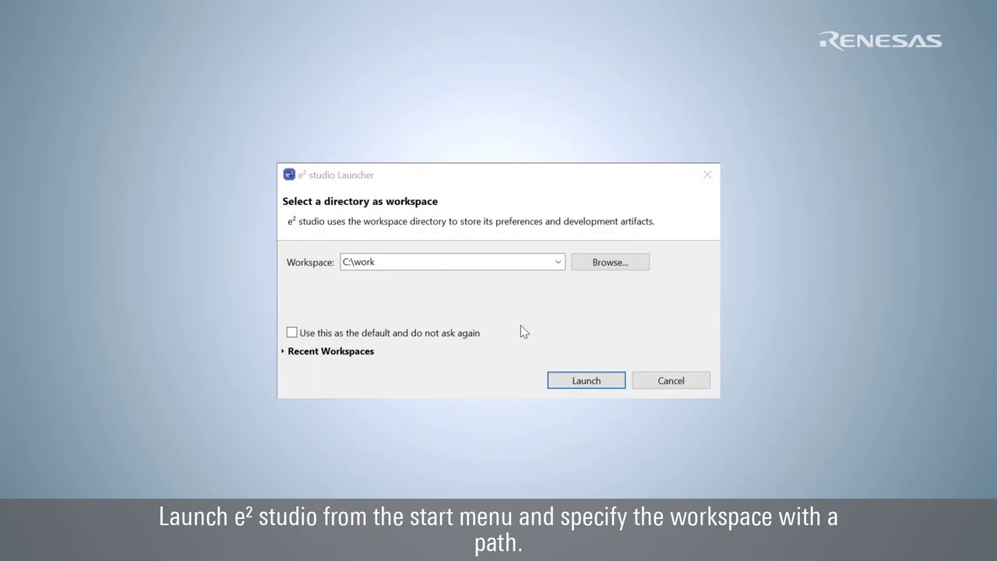
Launch e² studio on the C:\work workspace and start a new Renesas RX C/C++ project.
click(558, 382)
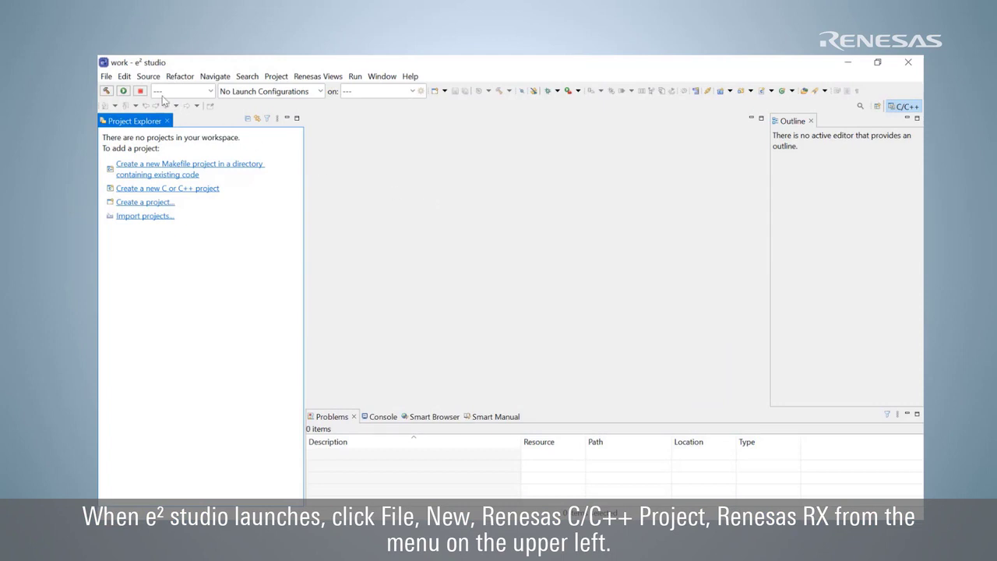
click(108, 78)
click(113, 92)
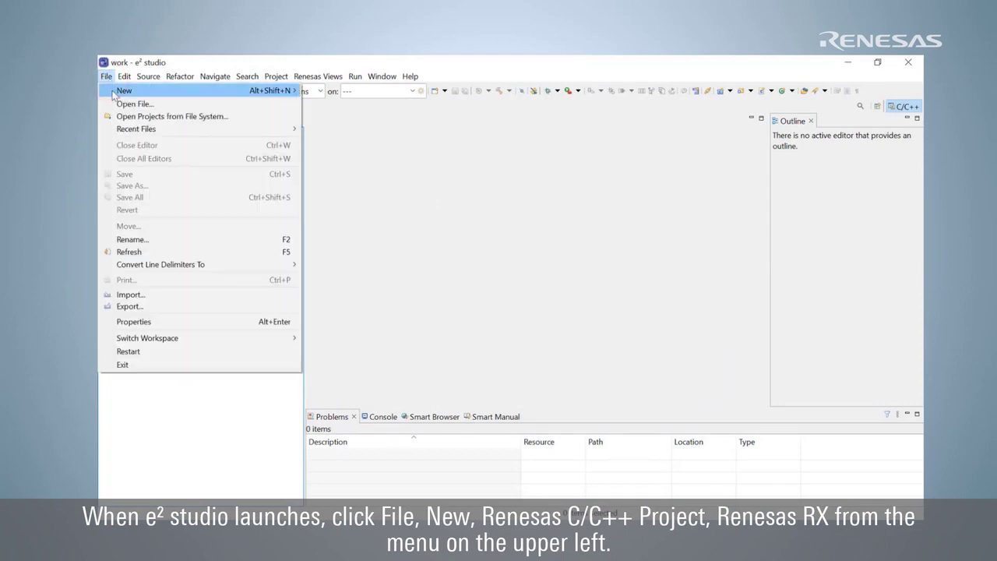
mouse_move(325, 95)
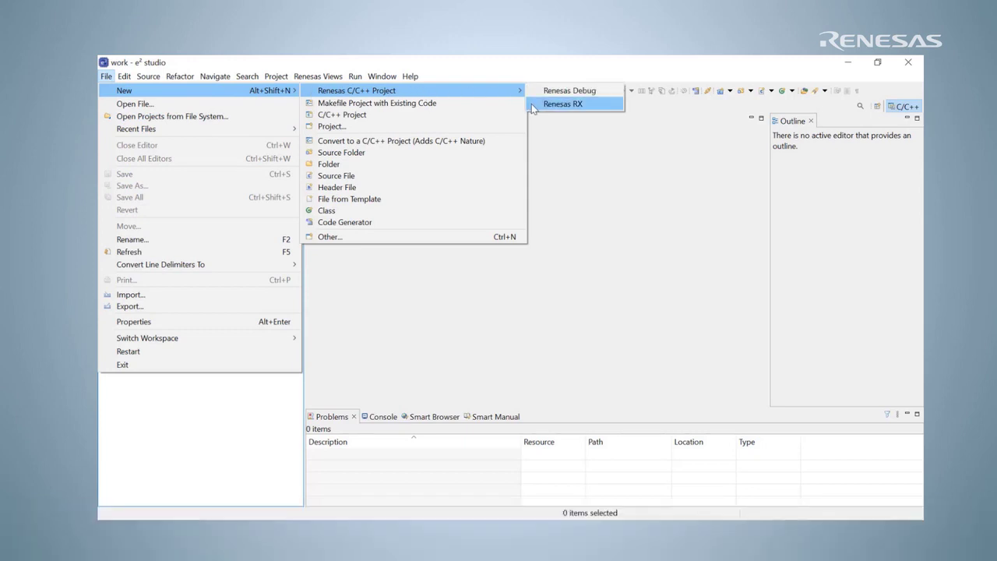
click(563, 104)
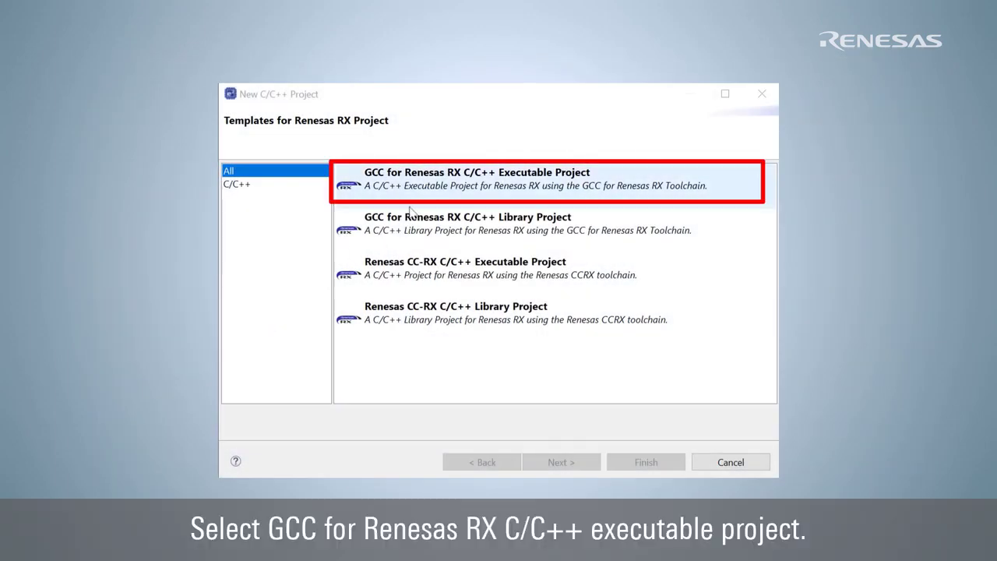
Choose the GCC for Renesas RX executable template and name the project ck_rx65n_azure_demo.
click(441, 187)
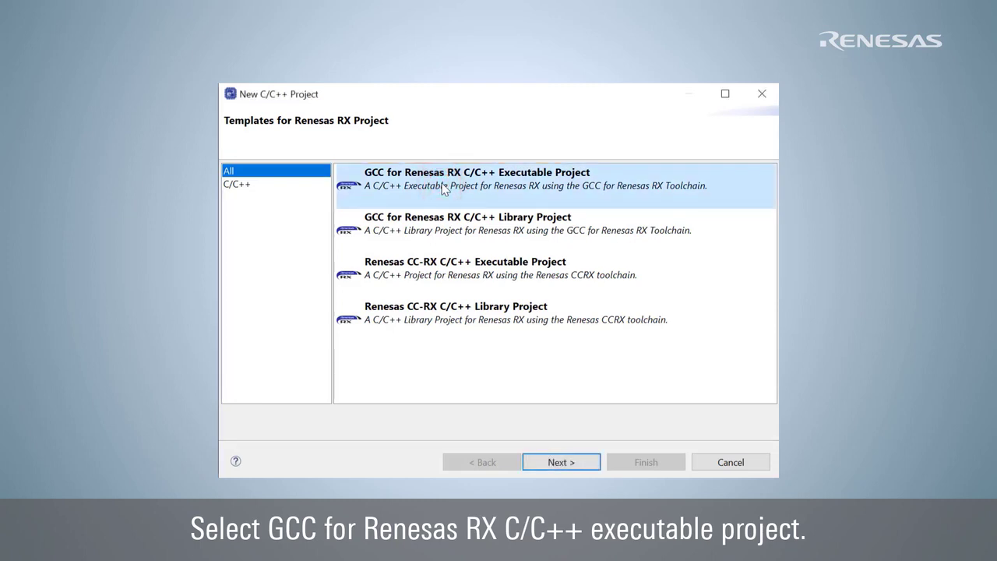
click(586, 461)
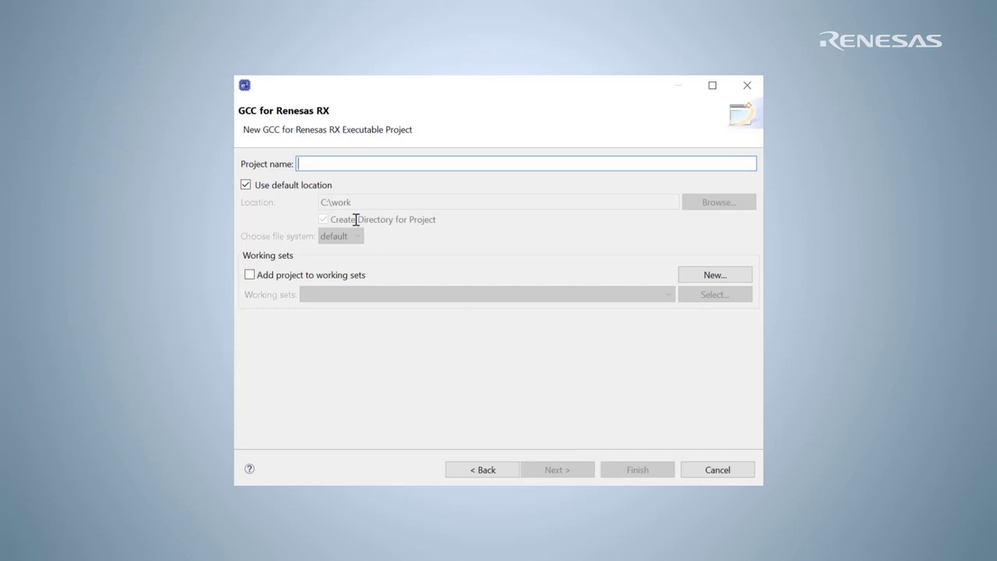
click(298, 165)
text(ck_rx65n_azure_demo)
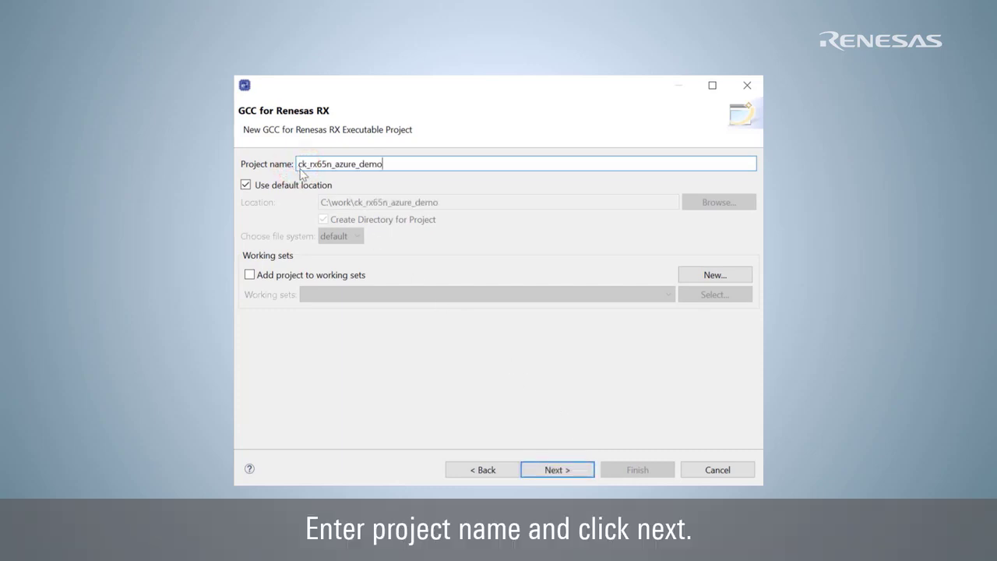
click(578, 471)
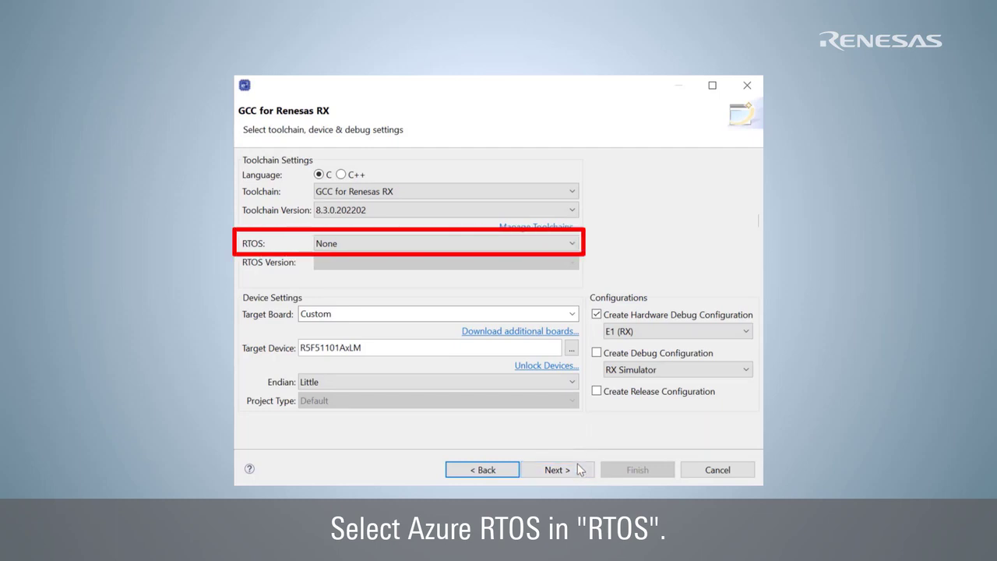
Select Azure RTOS, download v6.1.11_rel-rx-1.0.0, and accept its licence agreement.
click(573, 243)
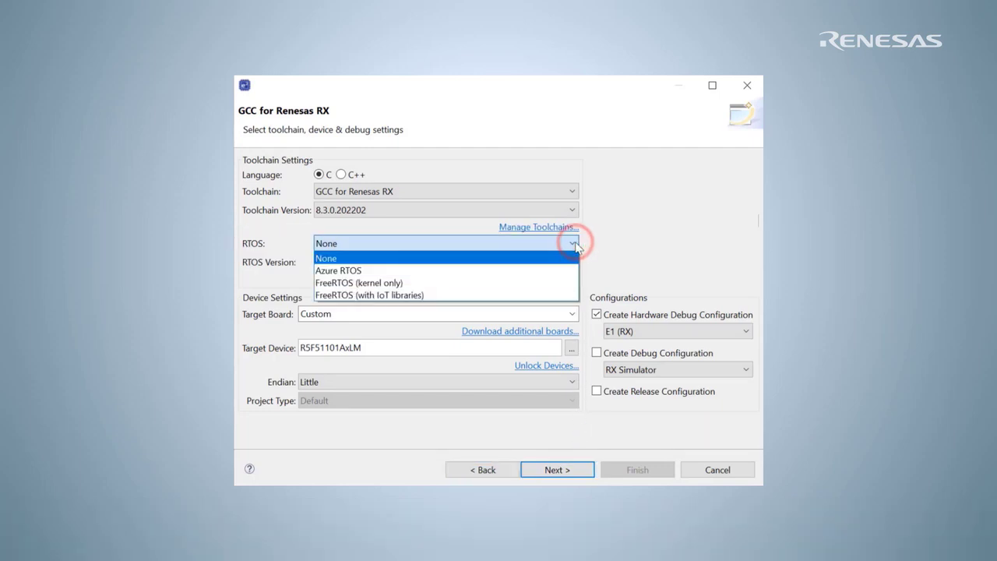
click(561, 270)
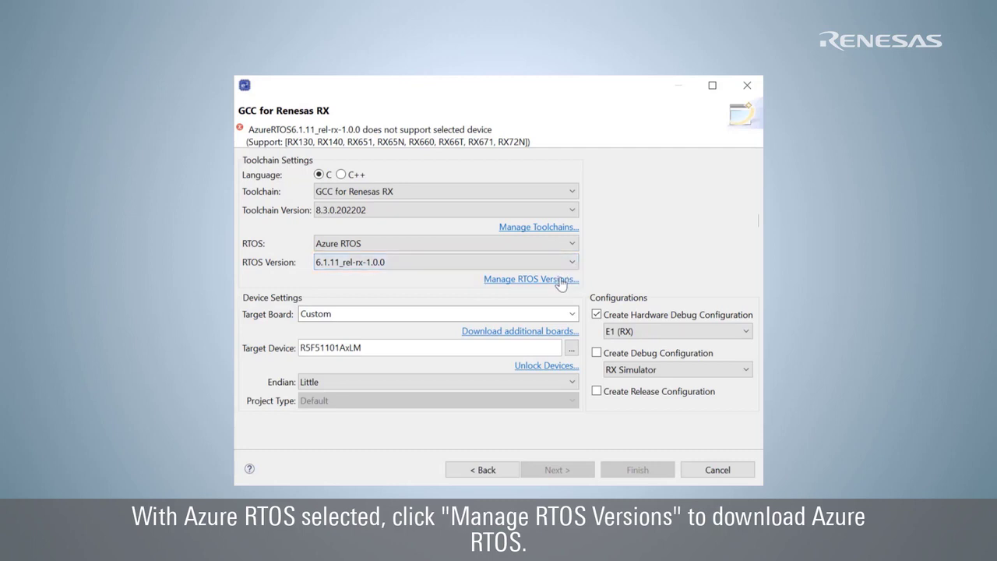
click(560, 281)
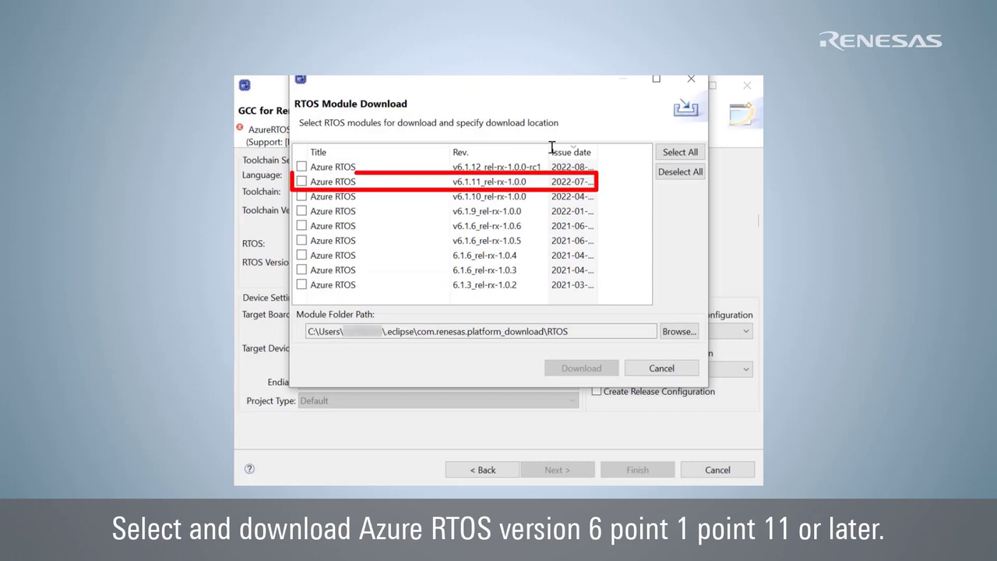
click(302, 181)
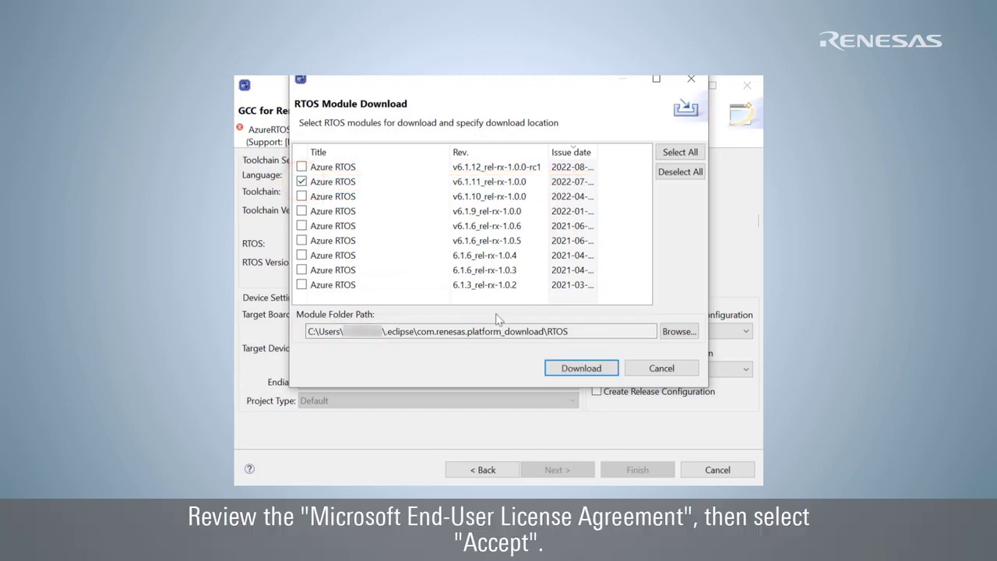
click(567, 367)
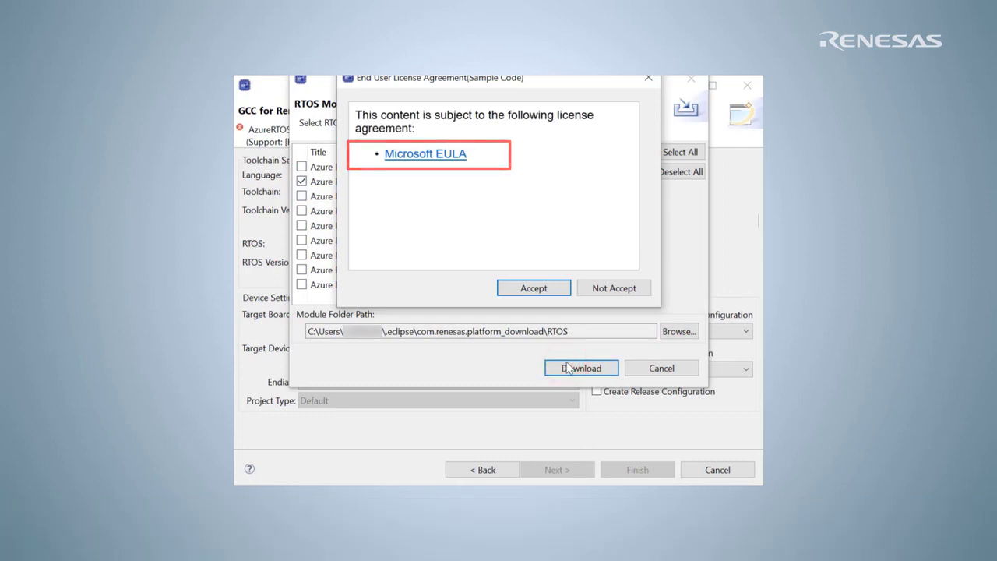
click(536, 288)
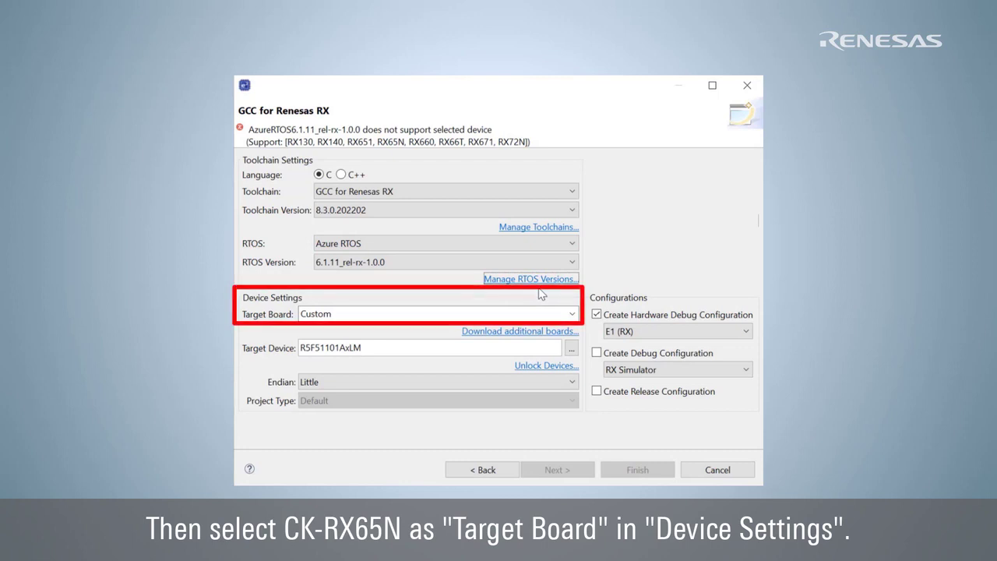
Set the target board to CK-RX65N and the hardware debugger to E2 Lite (RX).
click(573, 315)
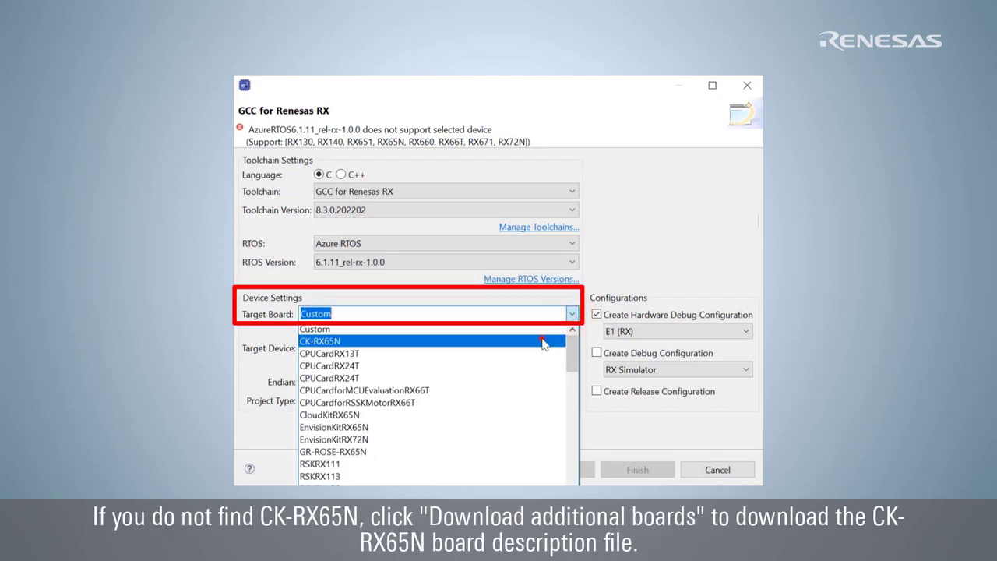
click(551, 341)
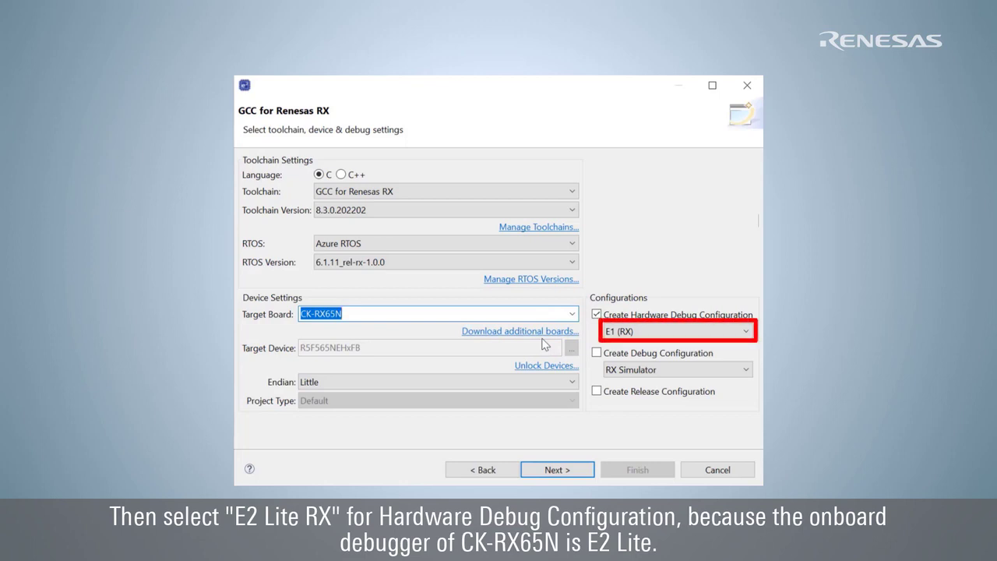
click(627, 333)
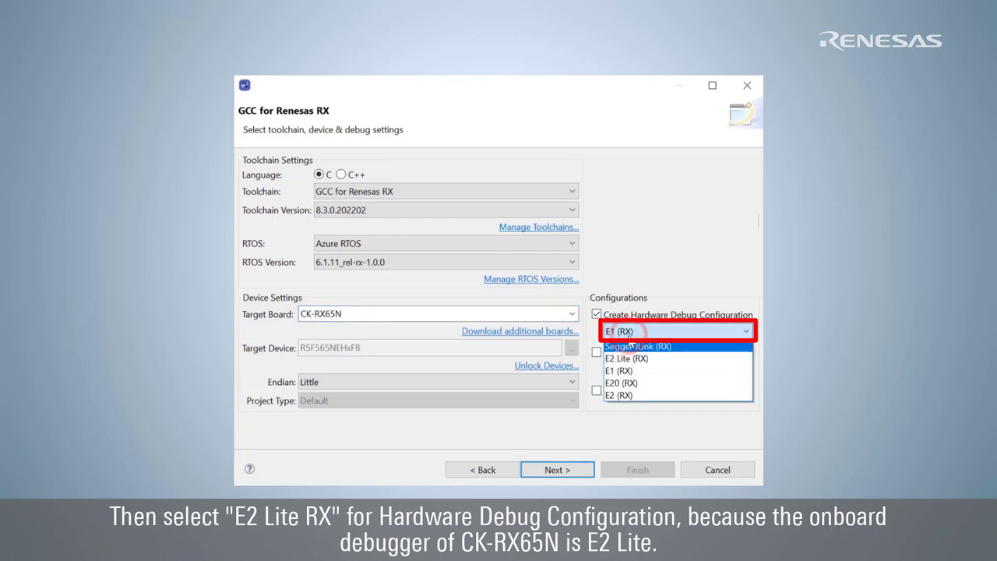
click(631, 357)
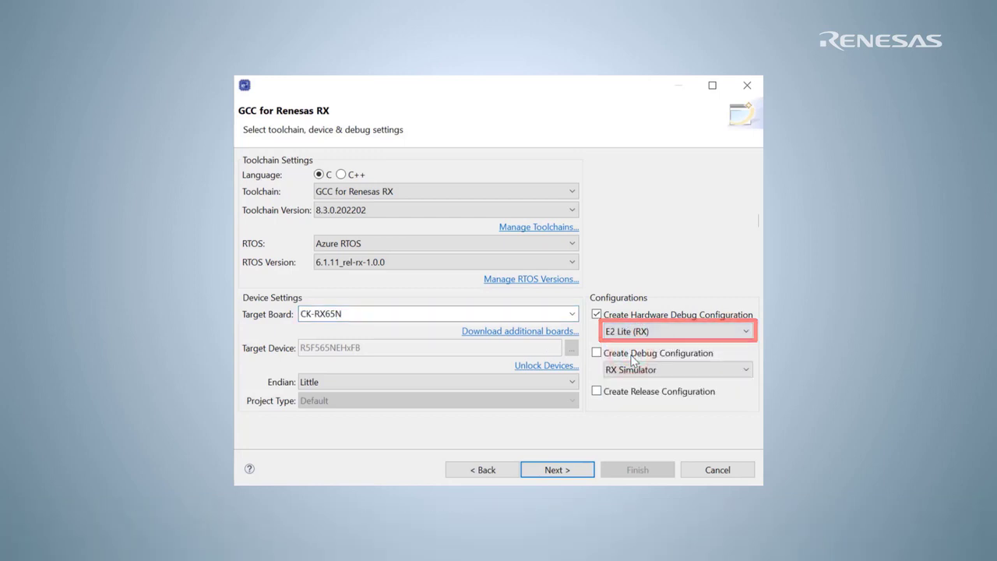
click(588, 471)
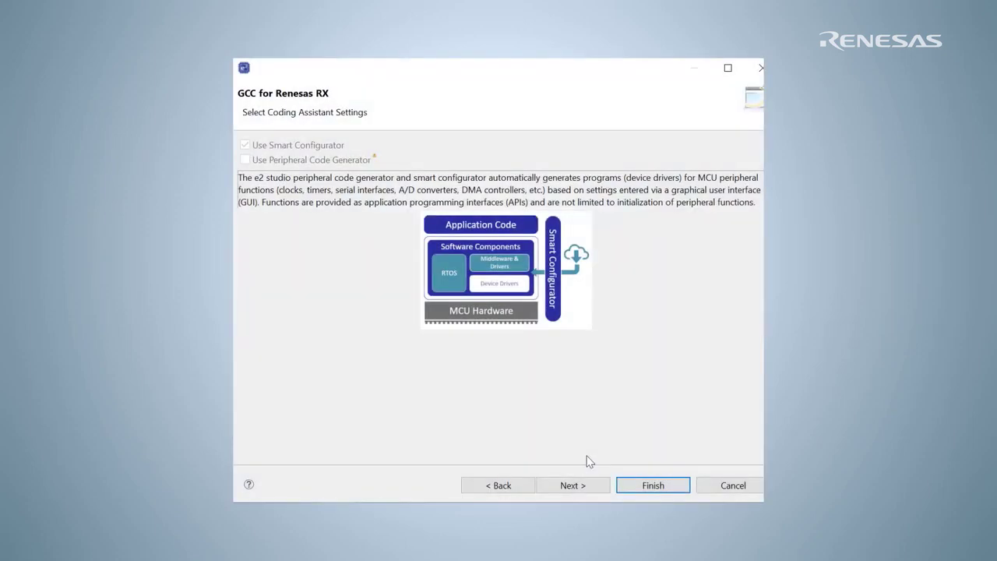
Select the IoT Embedded SDK sample, accept the default CPU and library settings, and finish the project.
click(596, 481)
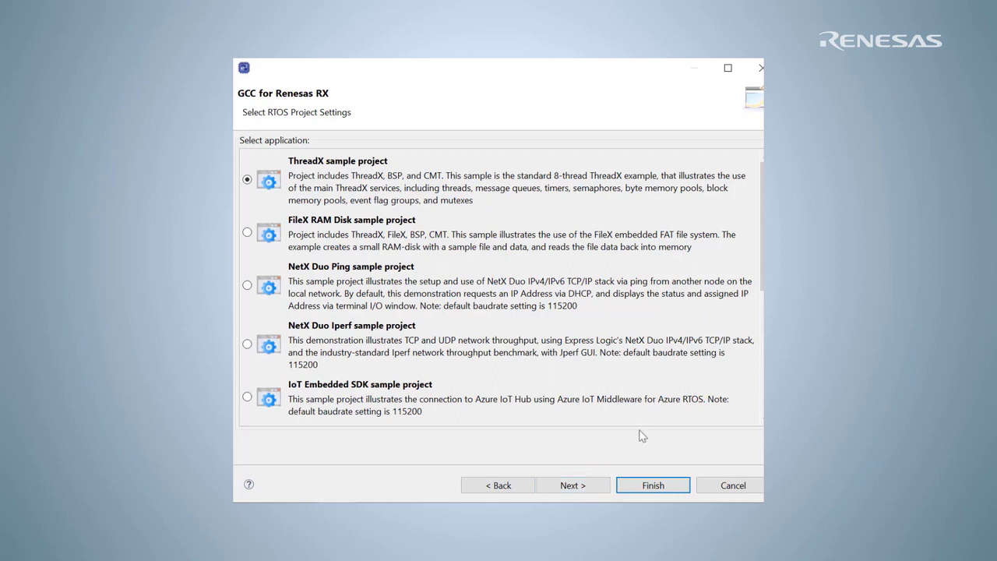
drag(759, 269, 761, 333)
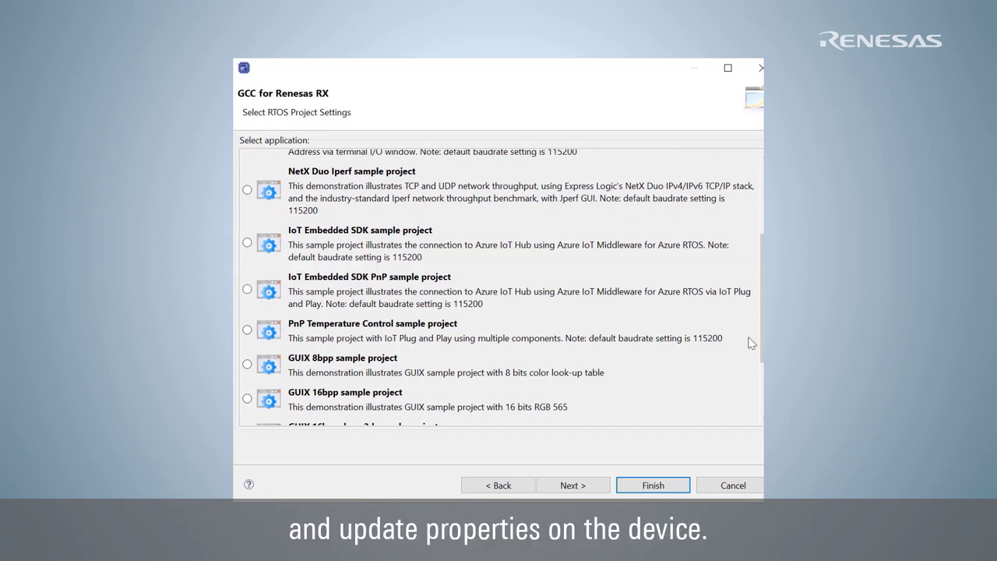
click(248, 243)
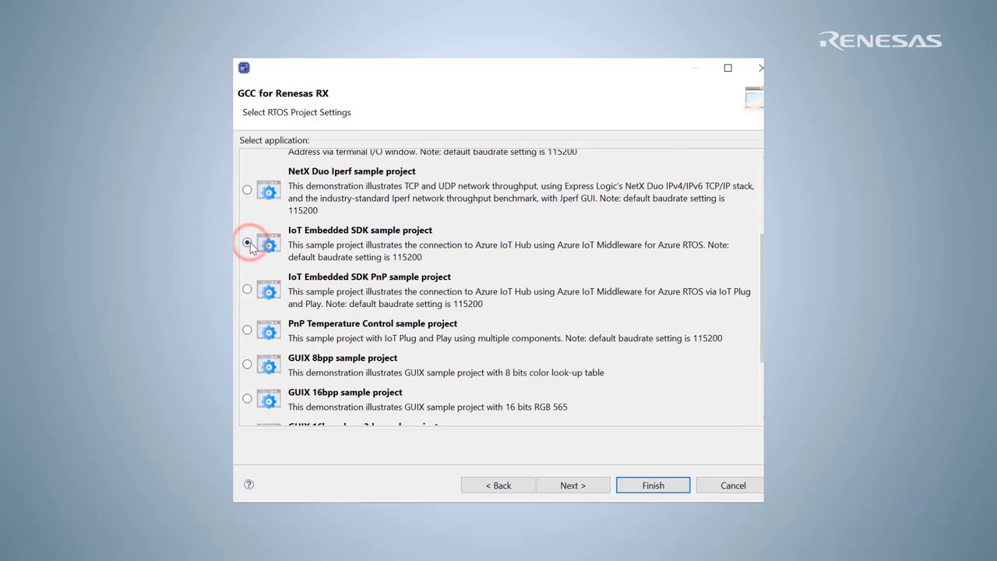
click(604, 490)
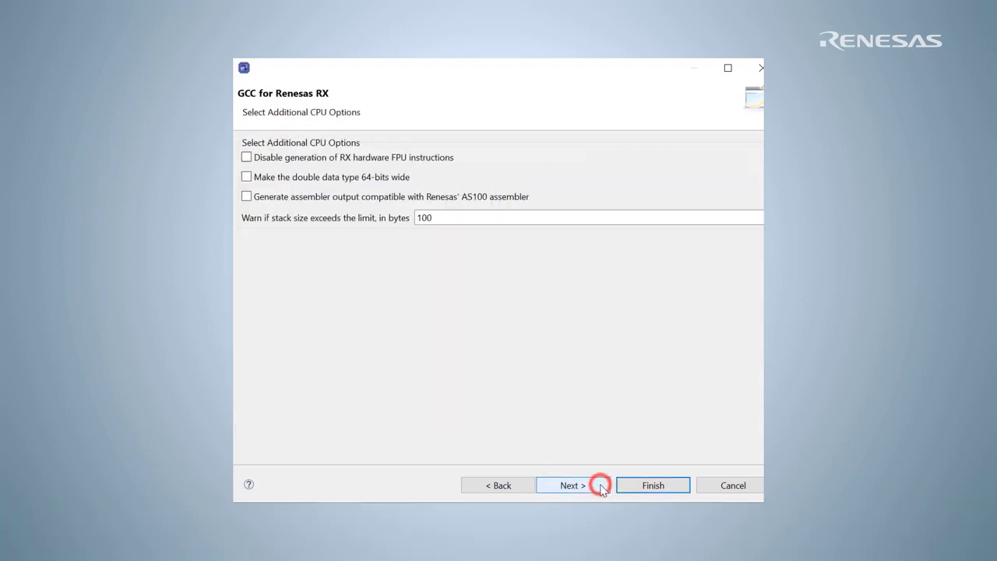
click(601, 487)
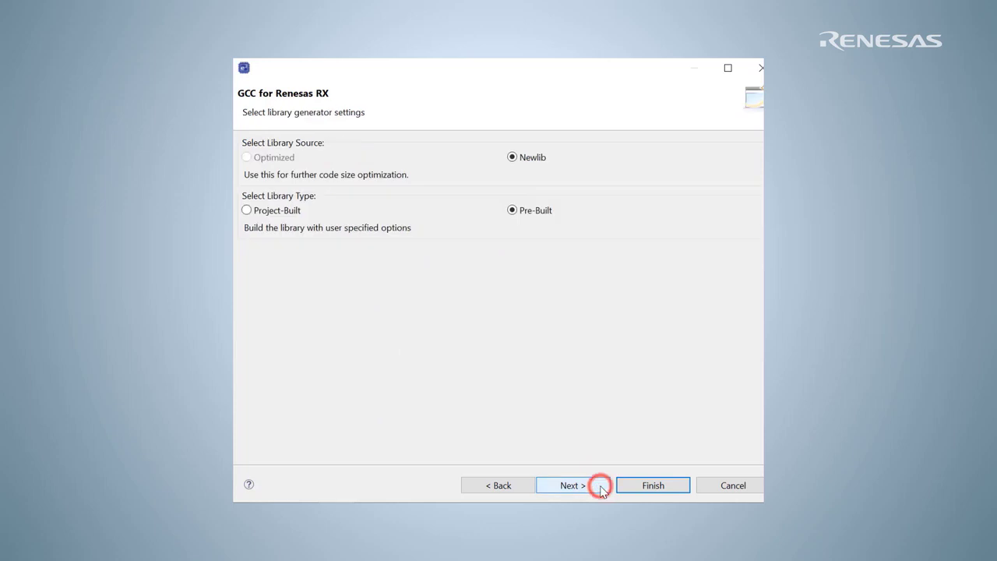
click(601, 487)
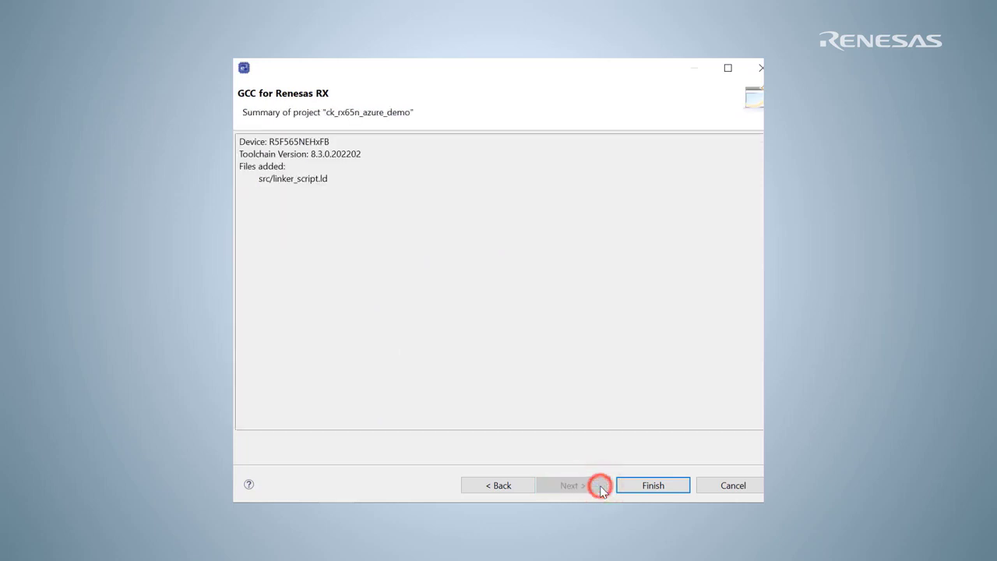
click(682, 487)
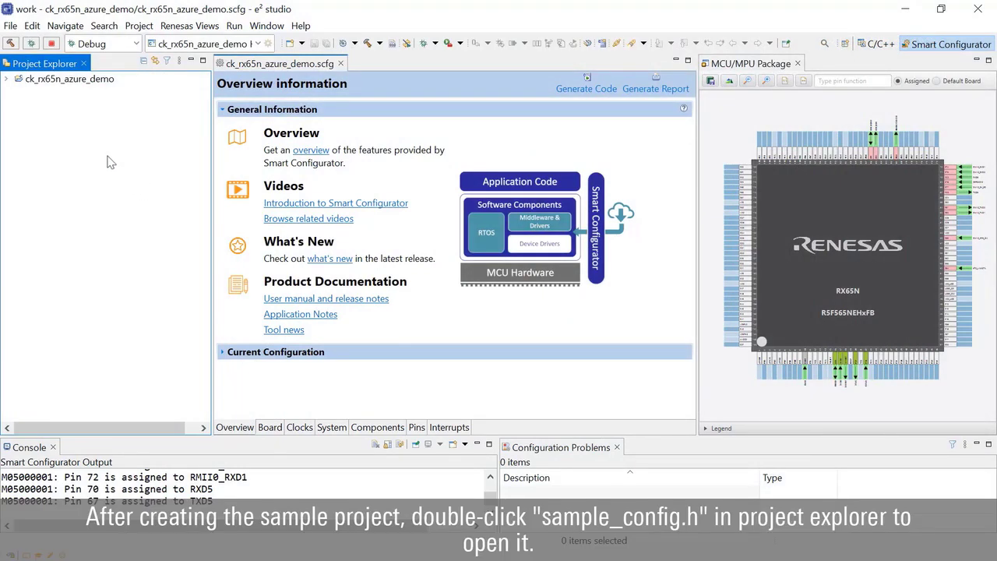
Expand ck_rx65n_azure_demo > src in Project Explorer and open sample_config.h.
click(7, 79)
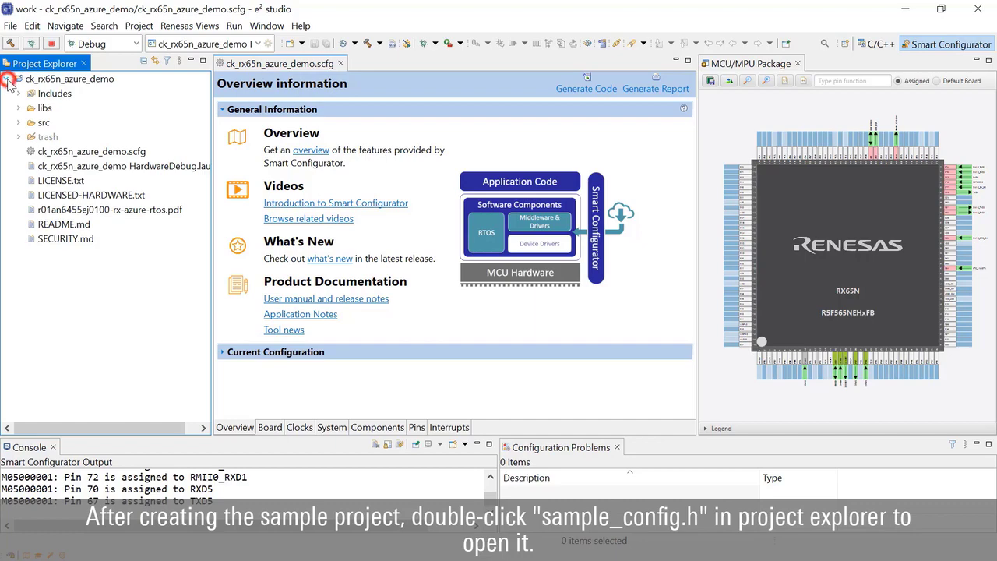
click(19, 123)
double_click(84, 340)
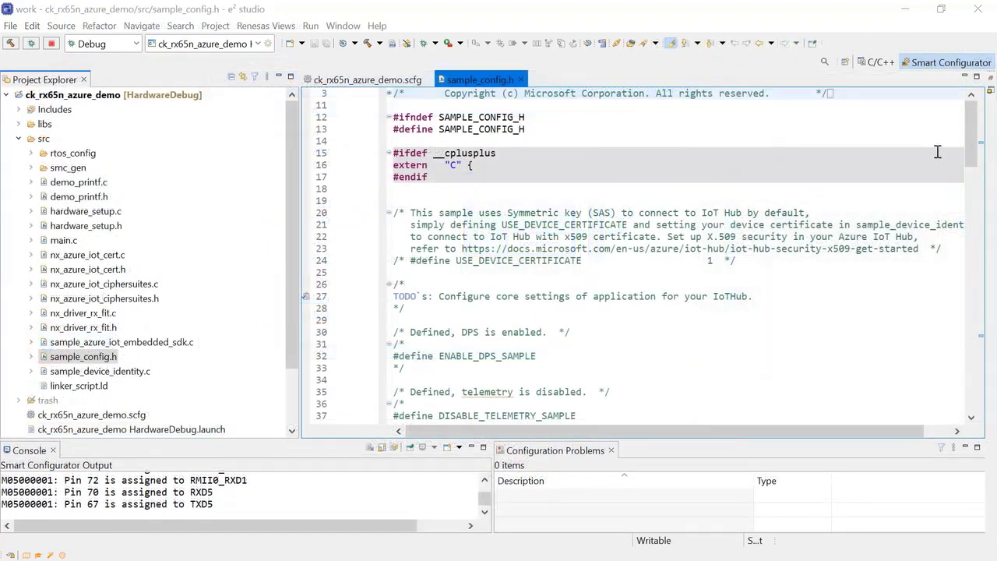
Fill HOST_NAME with renesas-sample-iothub.azure-devices.net and DEVICE_ID with ck_rx65n in sample_config.h.
drag(971, 139, 971, 260)
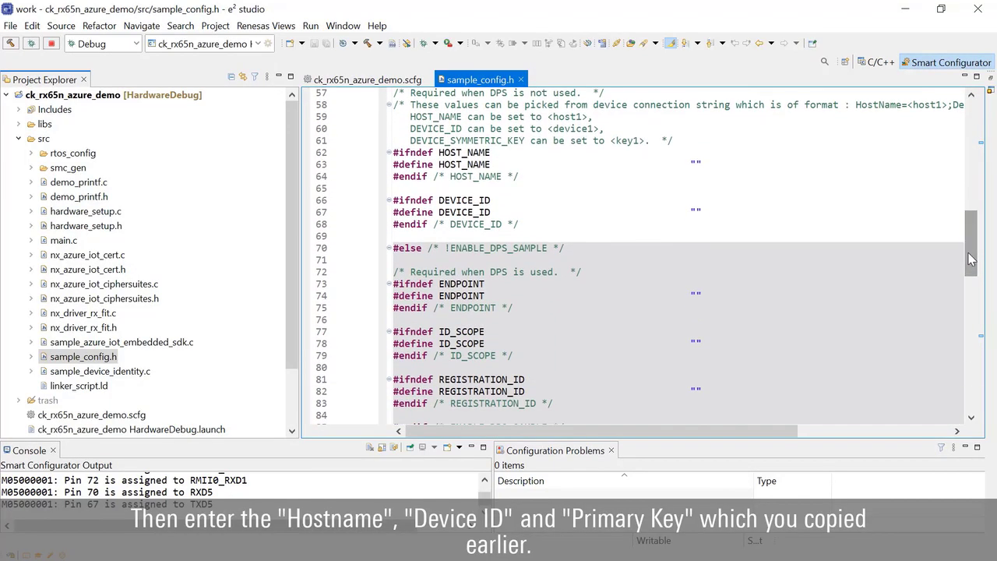
click(696, 163)
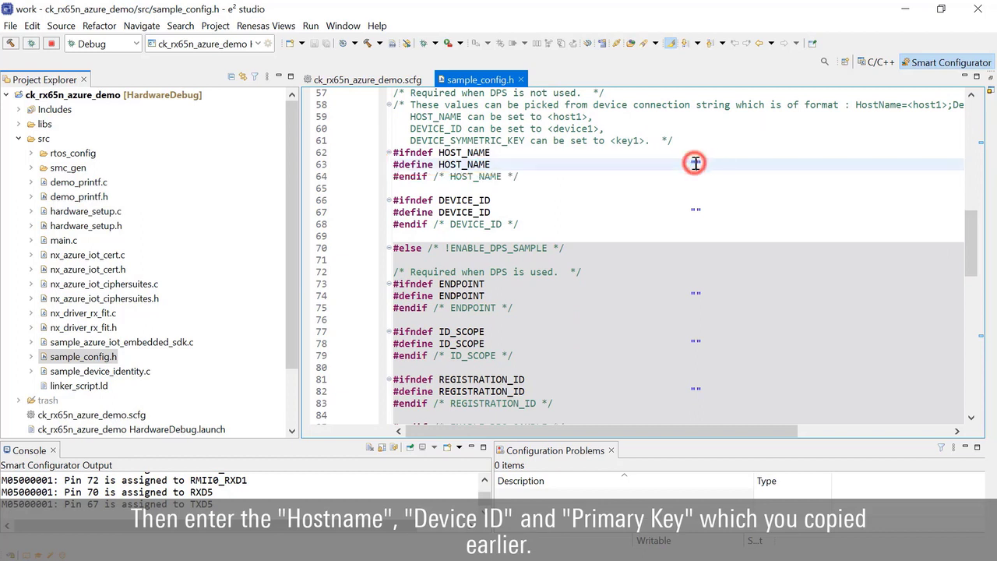
text(renesas-sample-iothub.azure-devices.net)
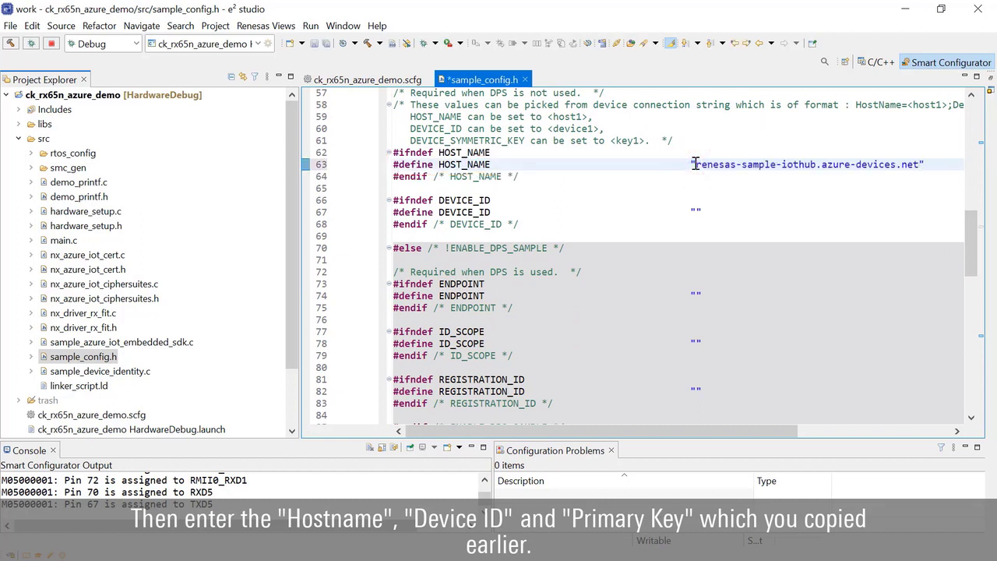
click(696, 212)
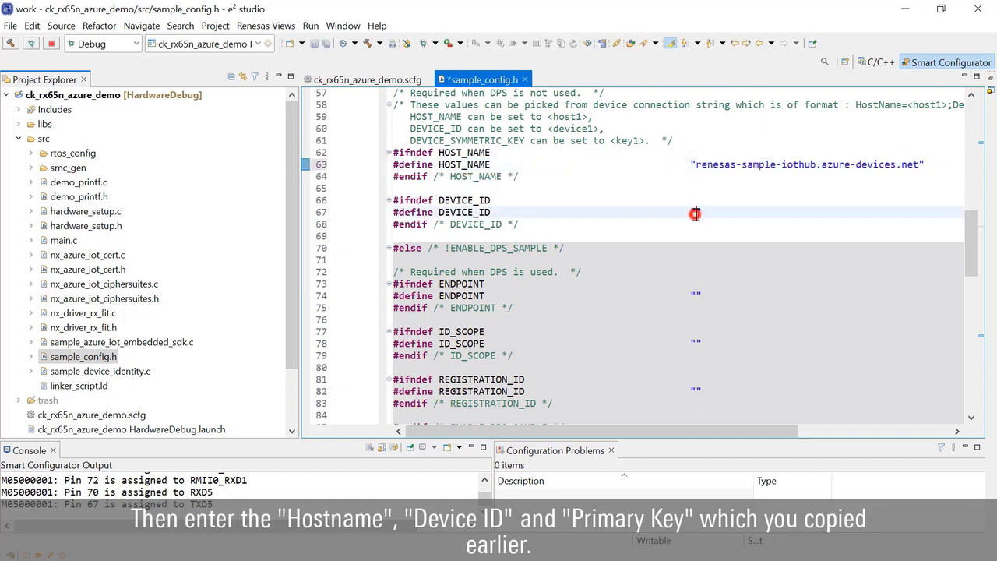
text(ck_rx65n)
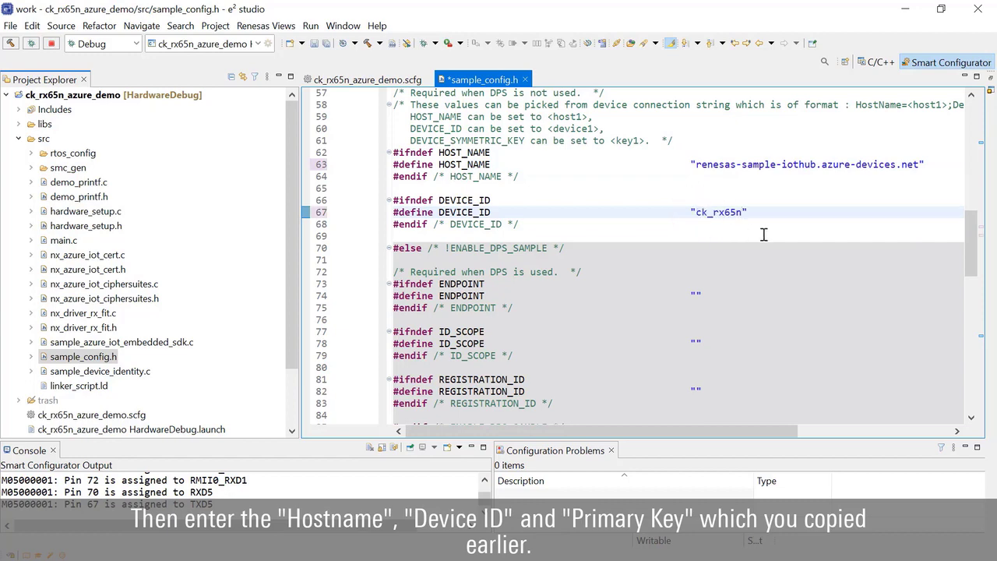
Paste the device's primary key into the DEVICE_SYMMETRIC_KEY quotes.
drag(971, 243, 971, 299)
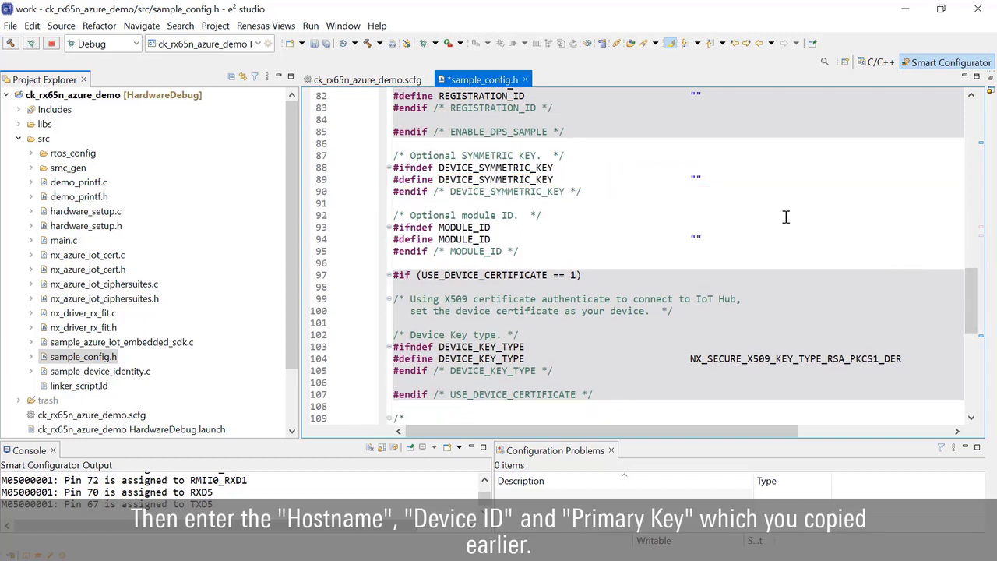
click(694, 180)
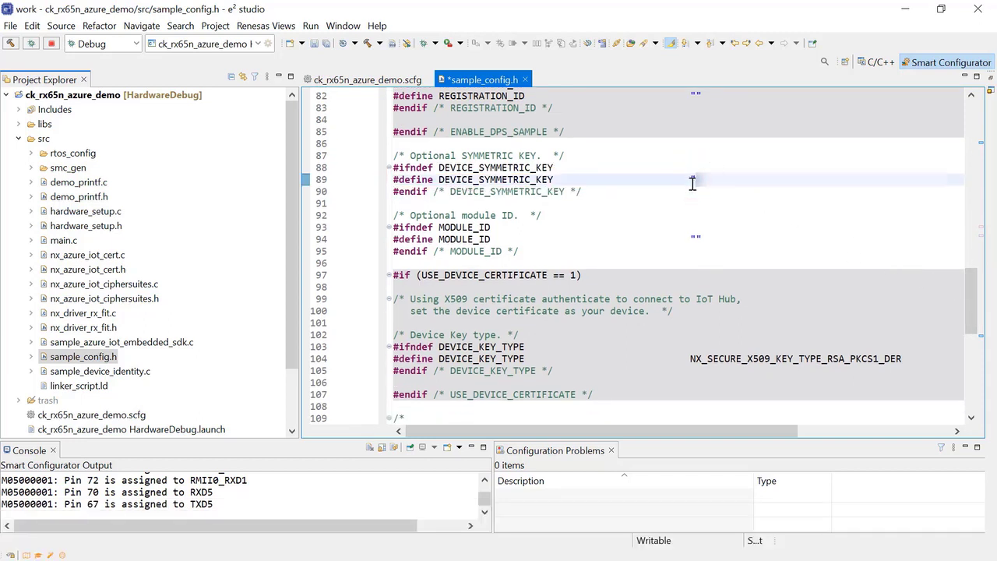
key(ctrl+v)
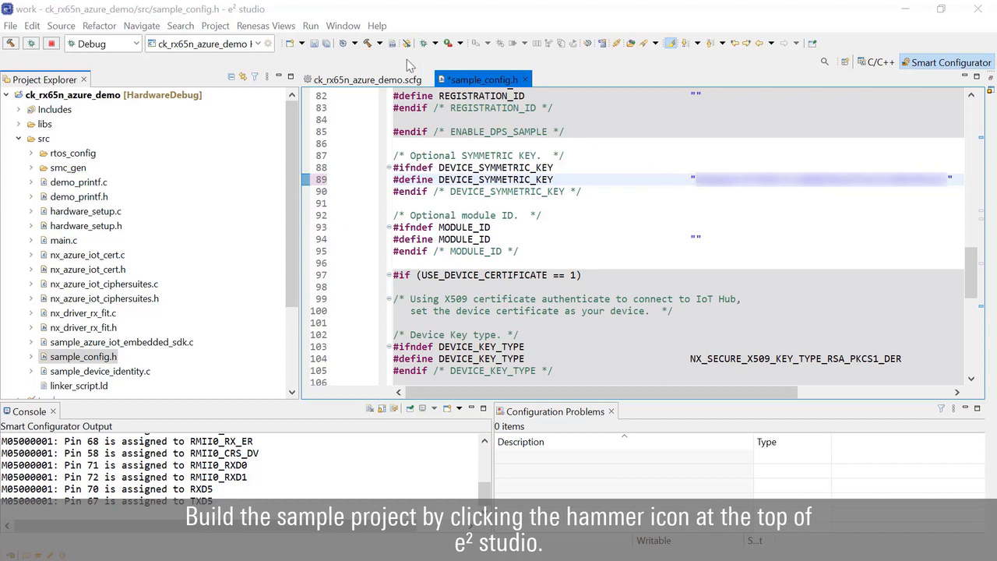
Save sample_config.h and build ck_rx65n_azure_demo, finishing with 0 errors and 157 warnings.
click(370, 45)
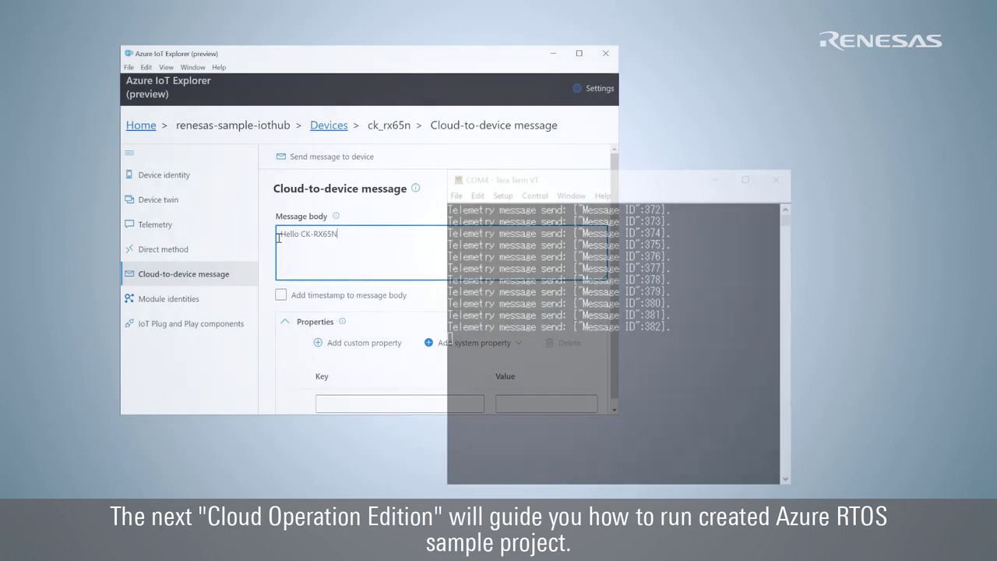
Send the cloud-to-device message 'Hello CK-RX65N' to device ck_rx65n.
click(314, 164)
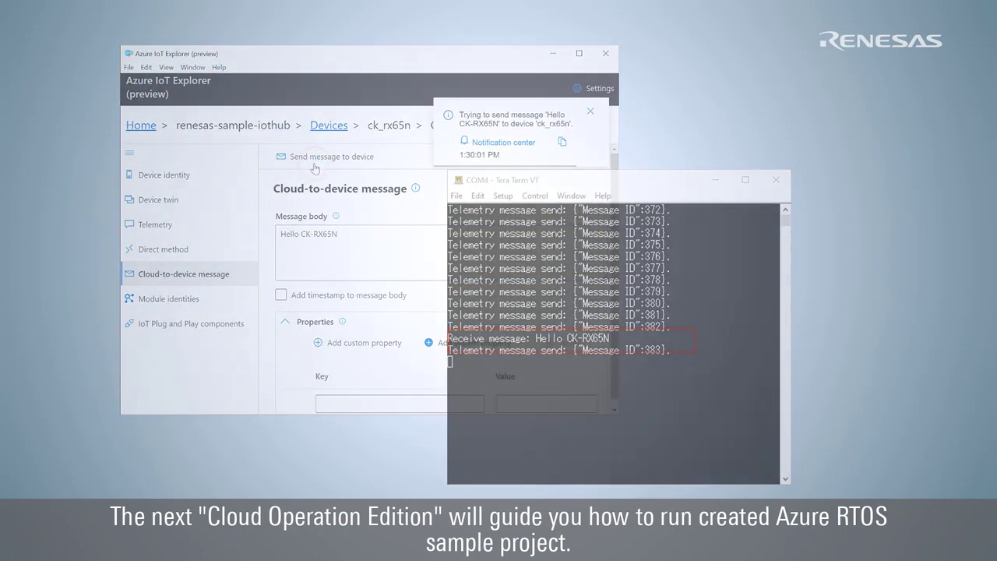